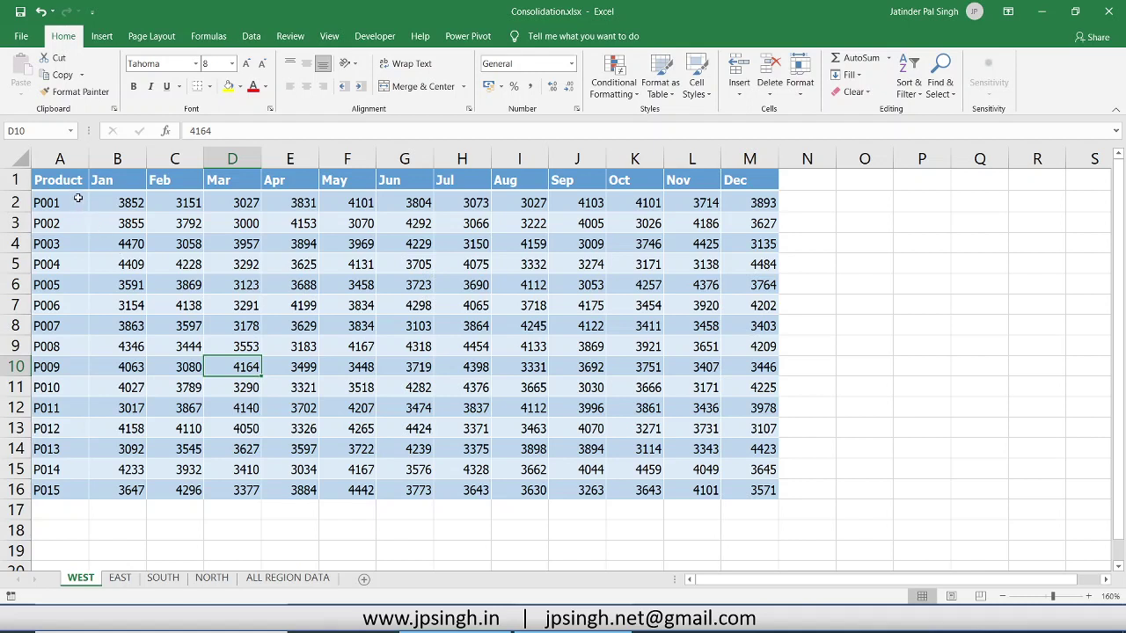
- Compare the product codes and month headings on the WEST and EAST sheets
drag(77, 201, 60, 489)
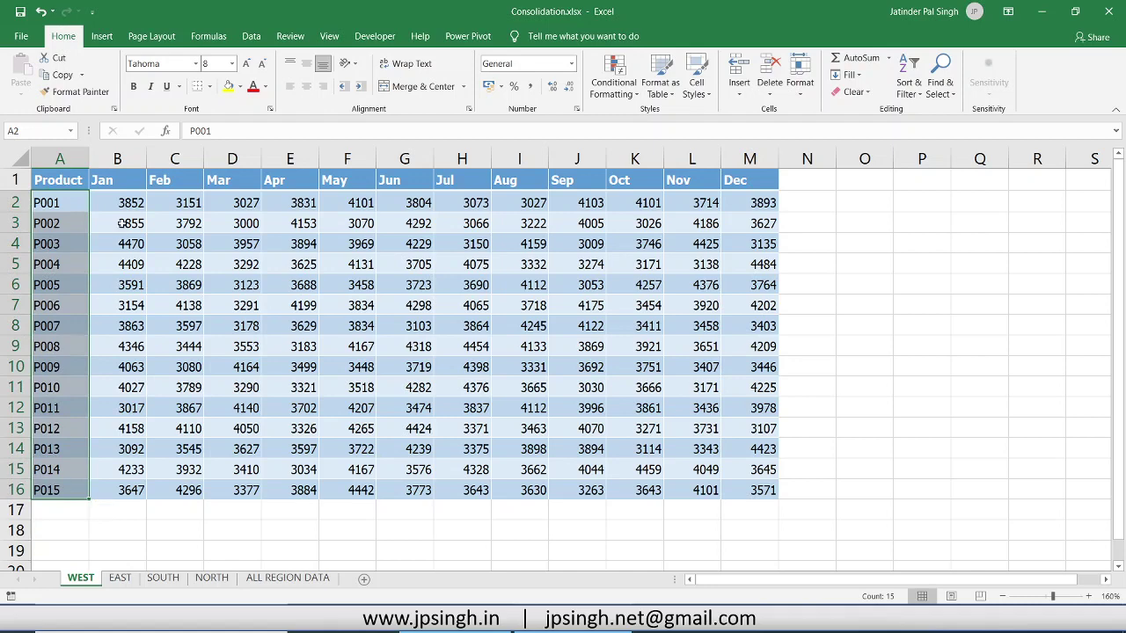
drag(126, 183, 747, 188)
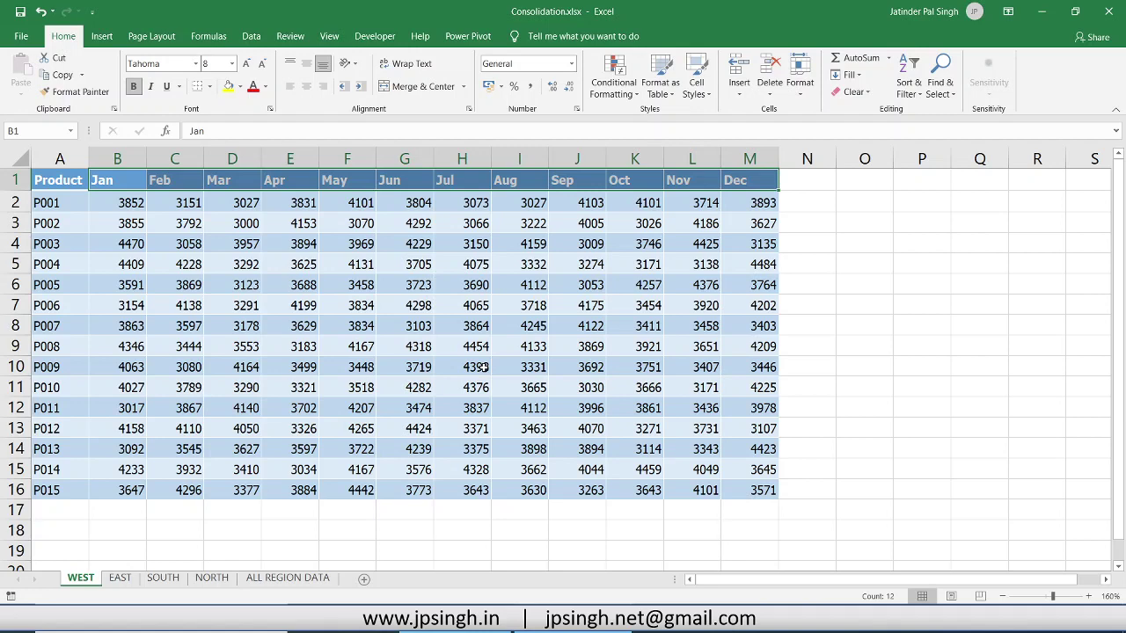
click(120, 578)
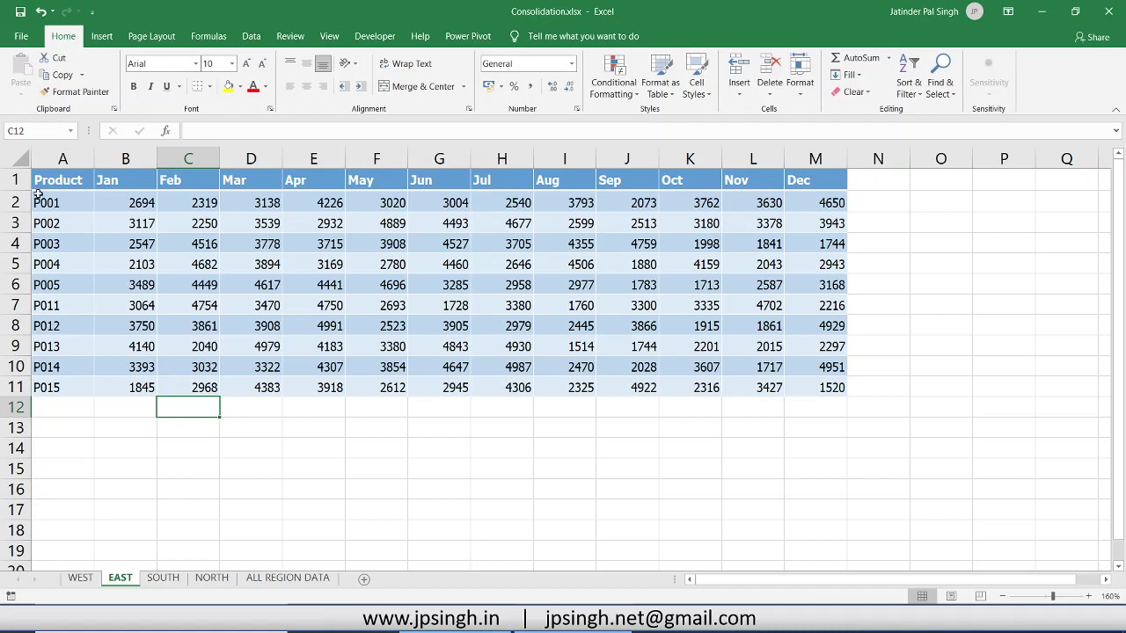
drag(49, 202, 55, 388)
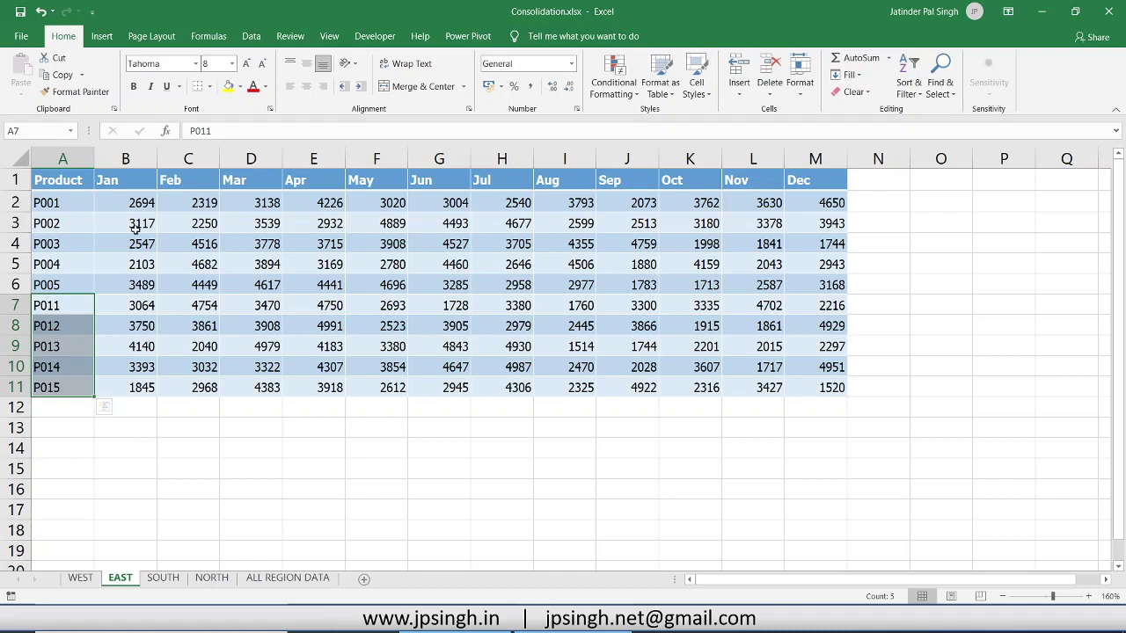
drag(116, 176, 811, 167)
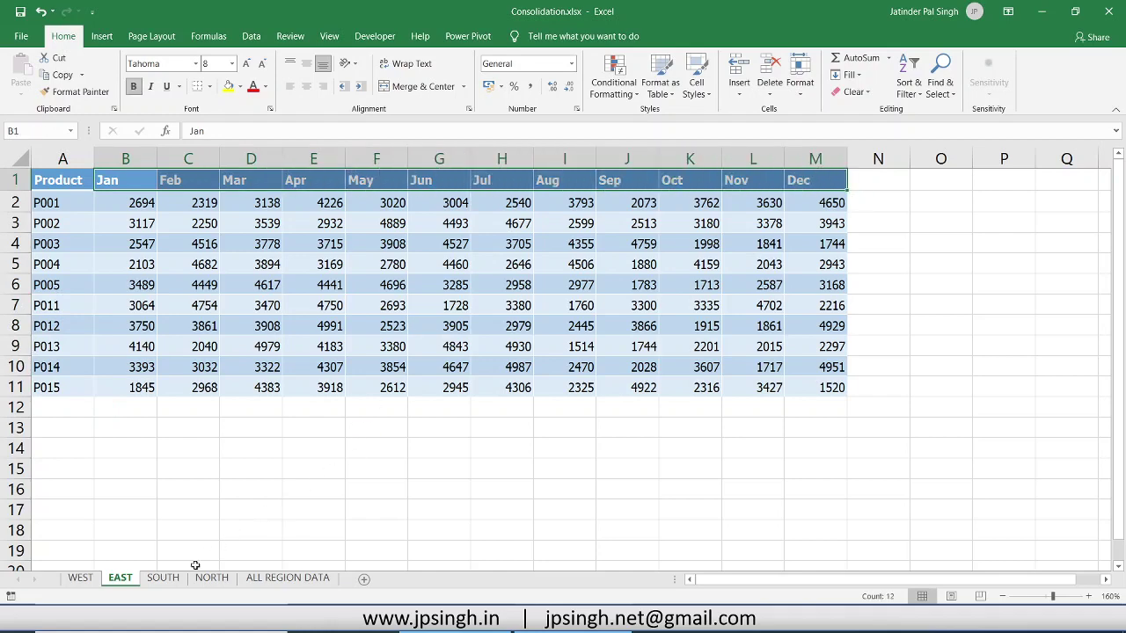
- Examine the SOUTH sheet's product codes, the repeated P005 and P006 rows, and the month headings
click(169, 580)
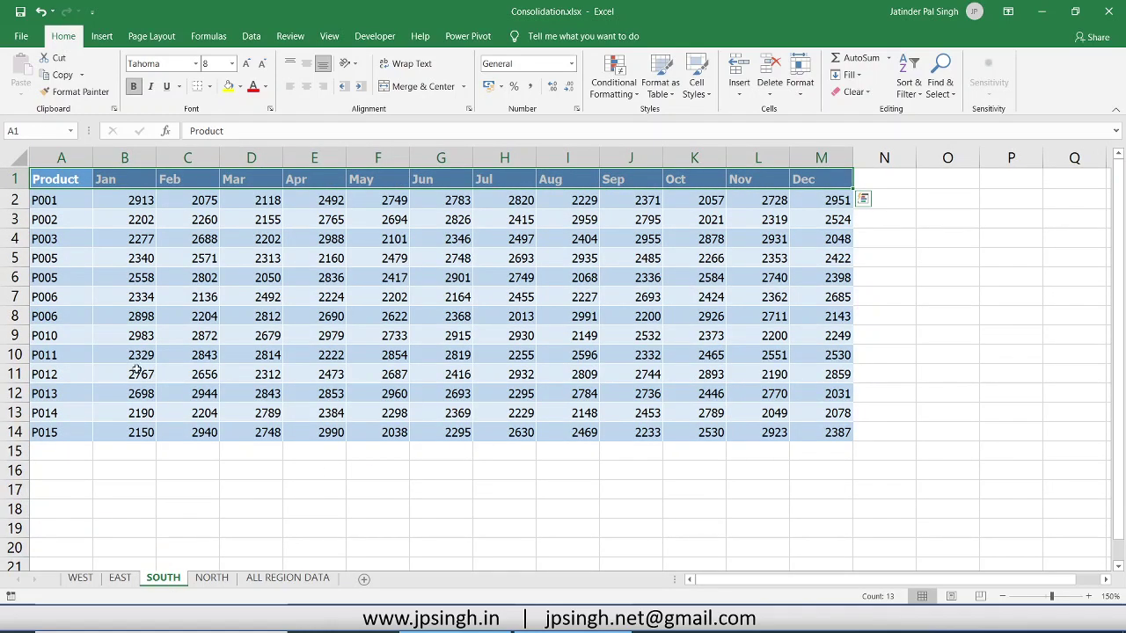
click(128, 318)
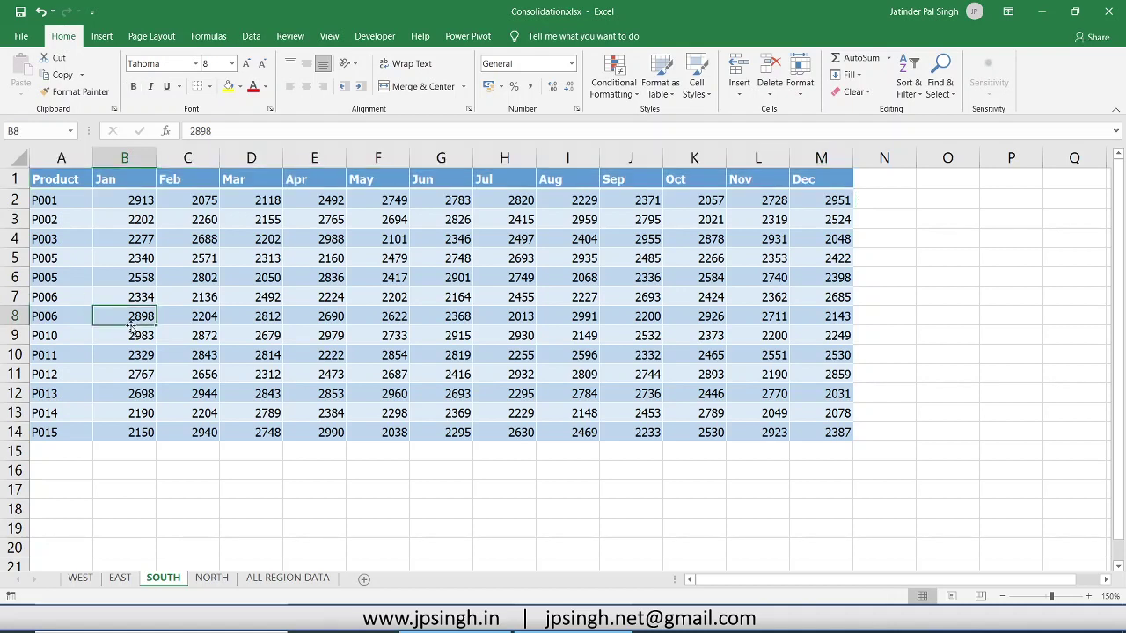
click(72, 202)
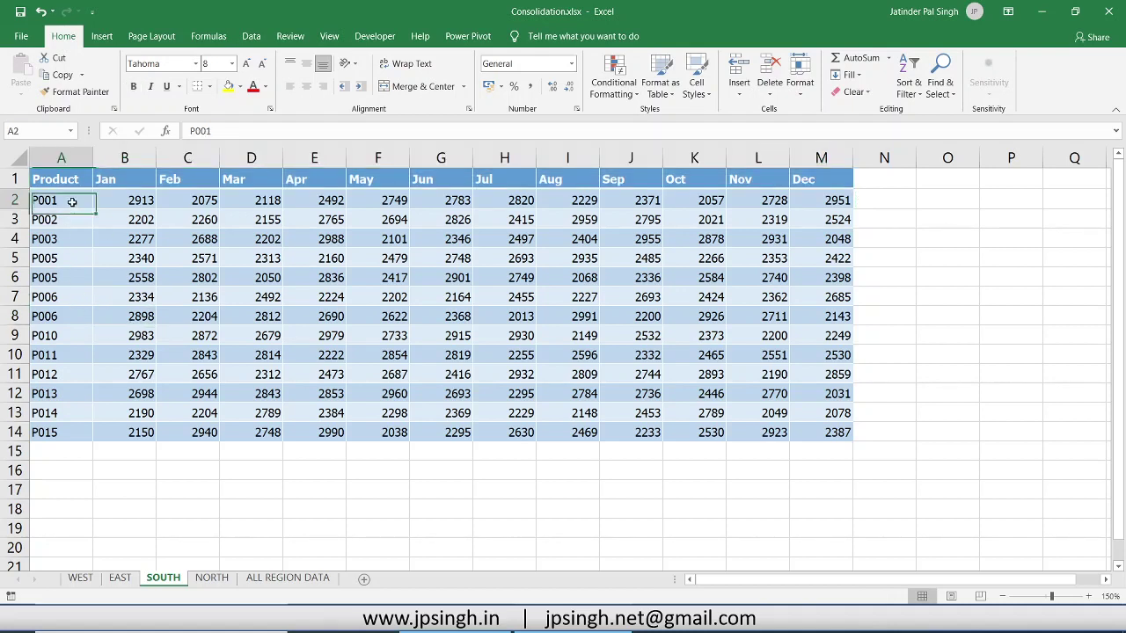
click(70, 220)
click(64, 238)
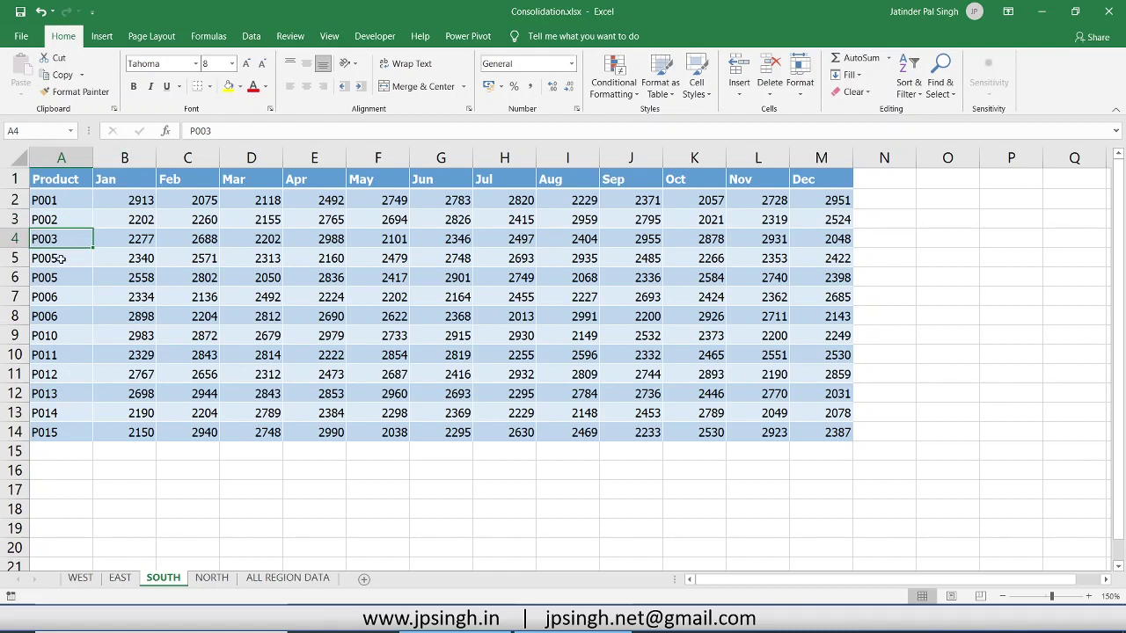
drag(61, 258, 809, 271)
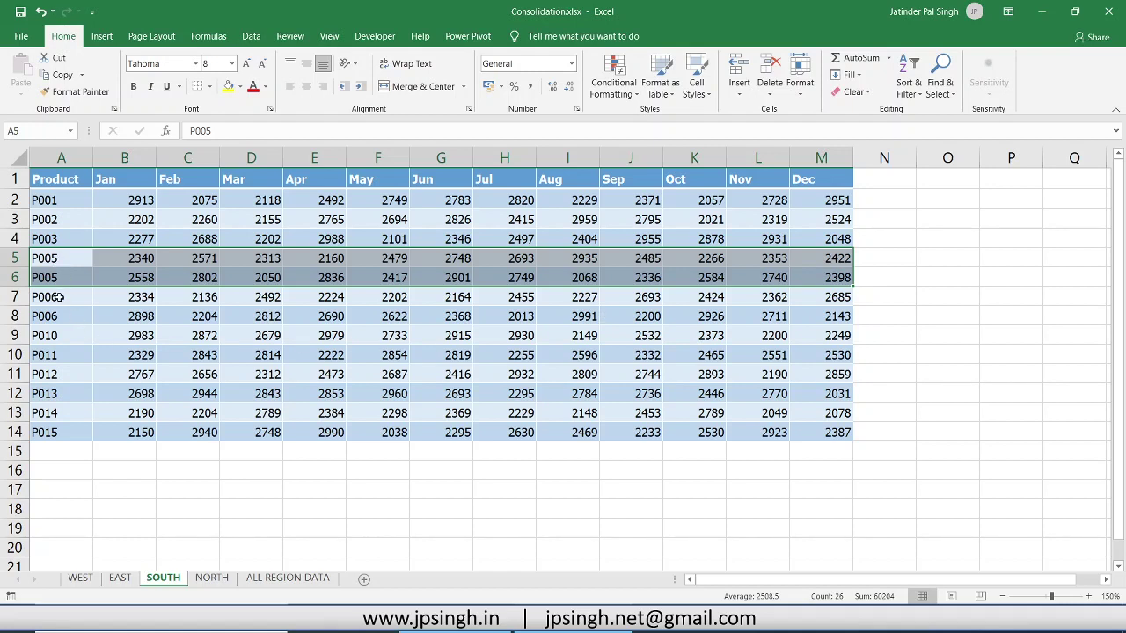
drag(60, 296, 805, 319)
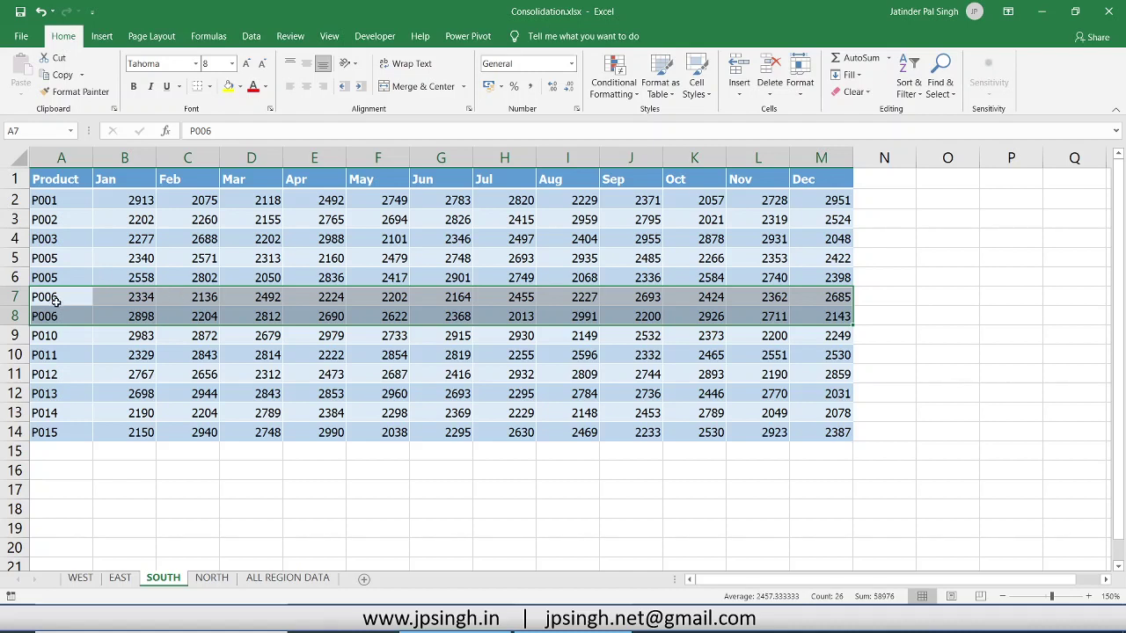
drag(68, 258, 141, 278)
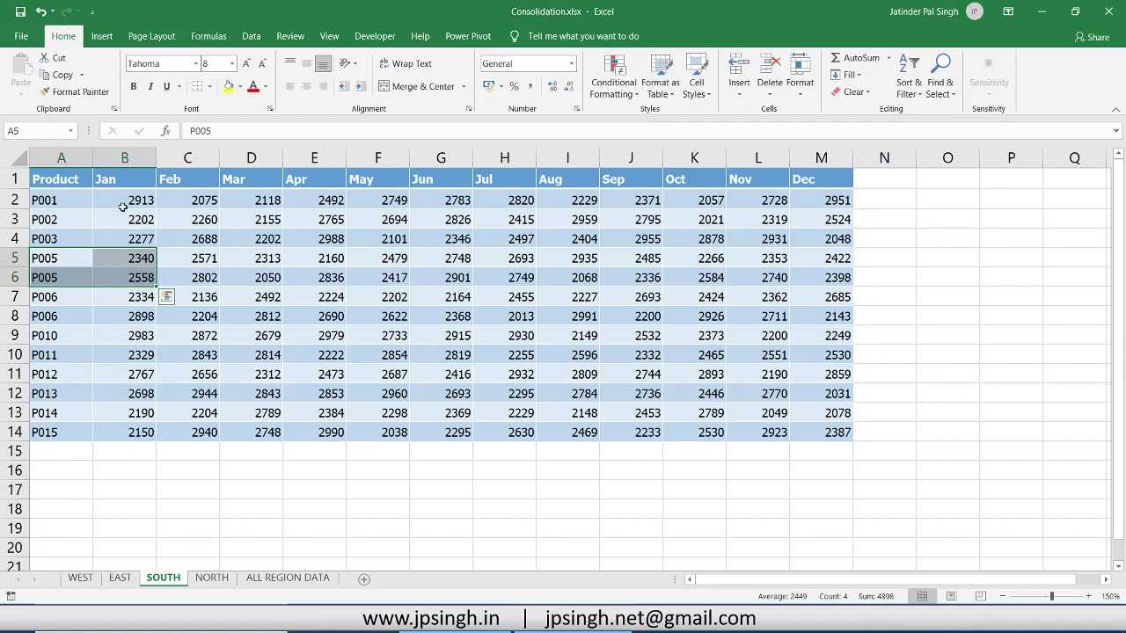
drag(119, 182, 811, 178)
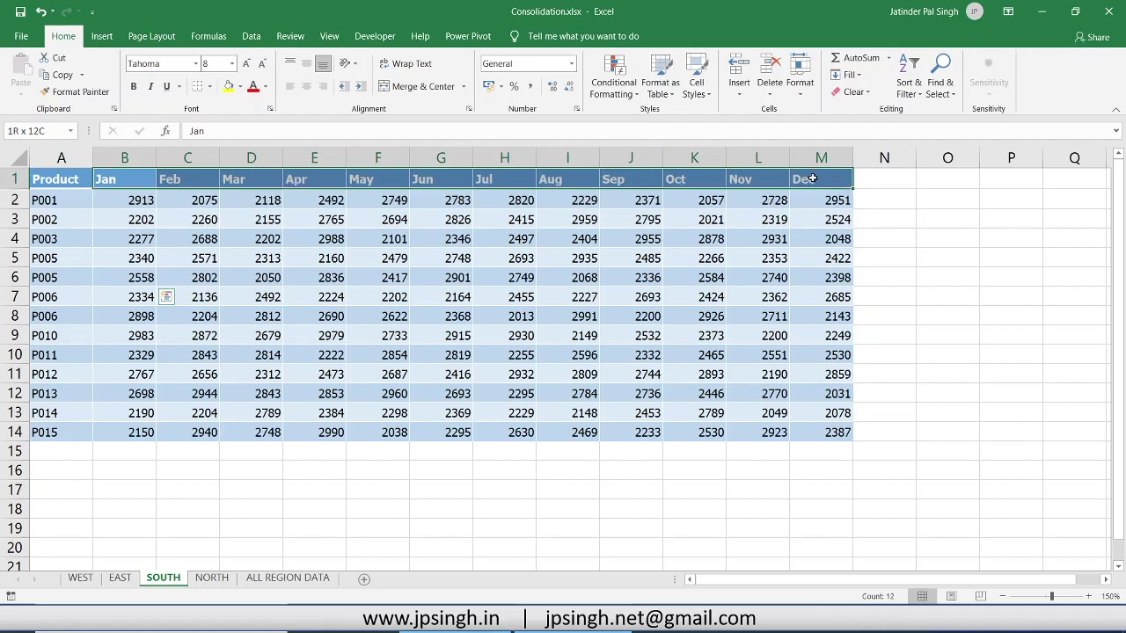
- Examine the order of the product codes and the month headings on the NORTH sheet
click(211, 579)
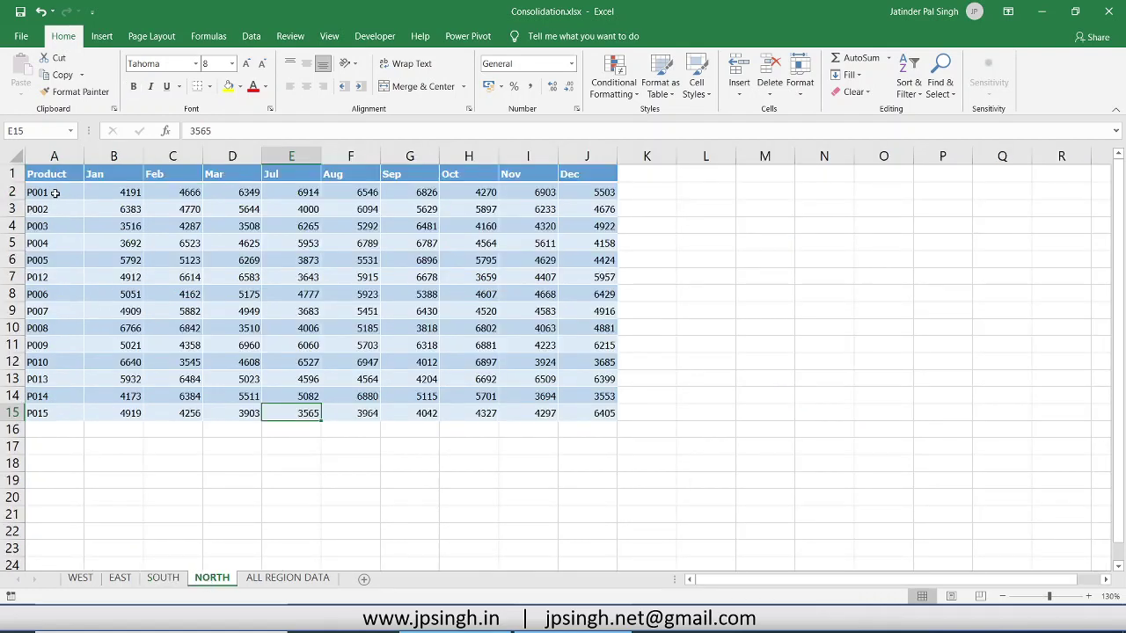
drag(59, 191, 57, 411)
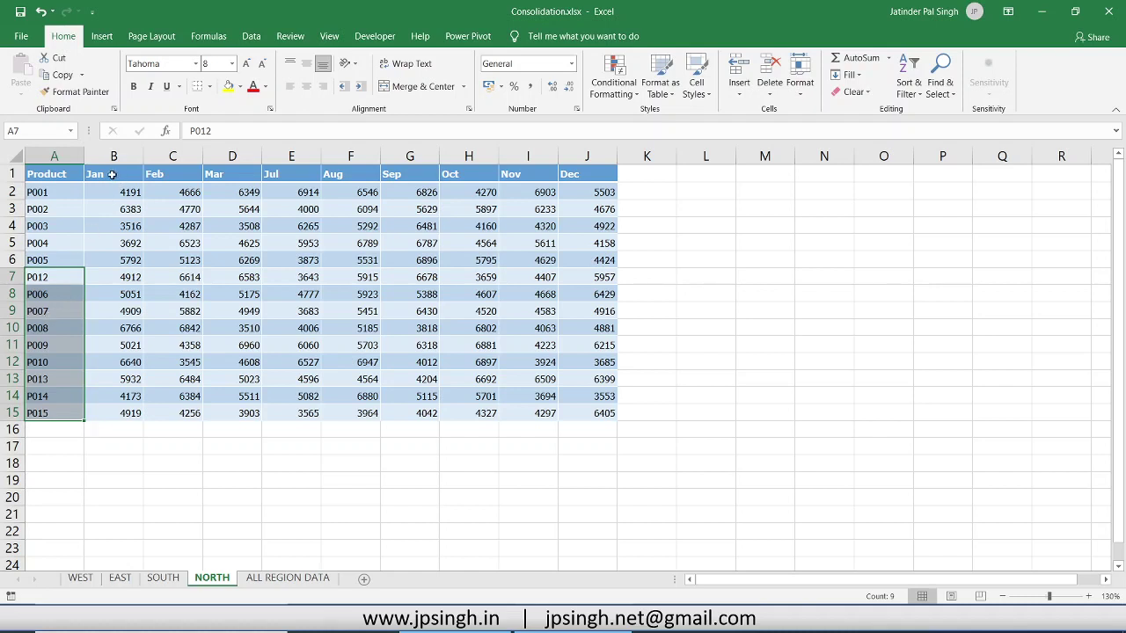
drag(112, 174, 562, 176)
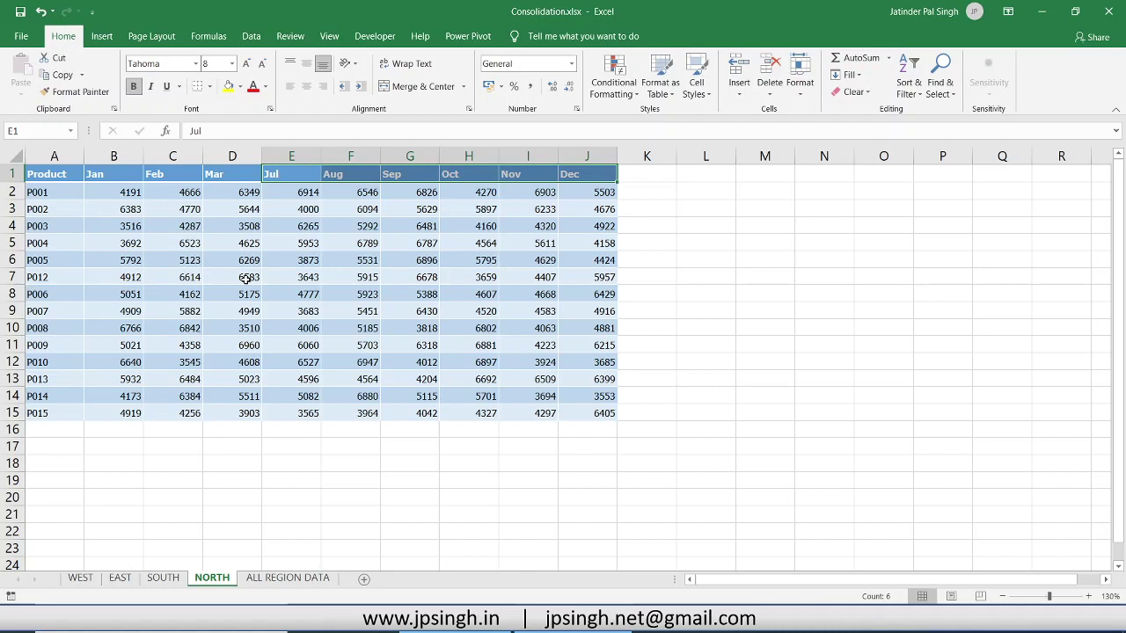
- Start a Consolidate operation at cell A1 of the ALL REGION DATA sheet with Sum as the function
click(287, 579)
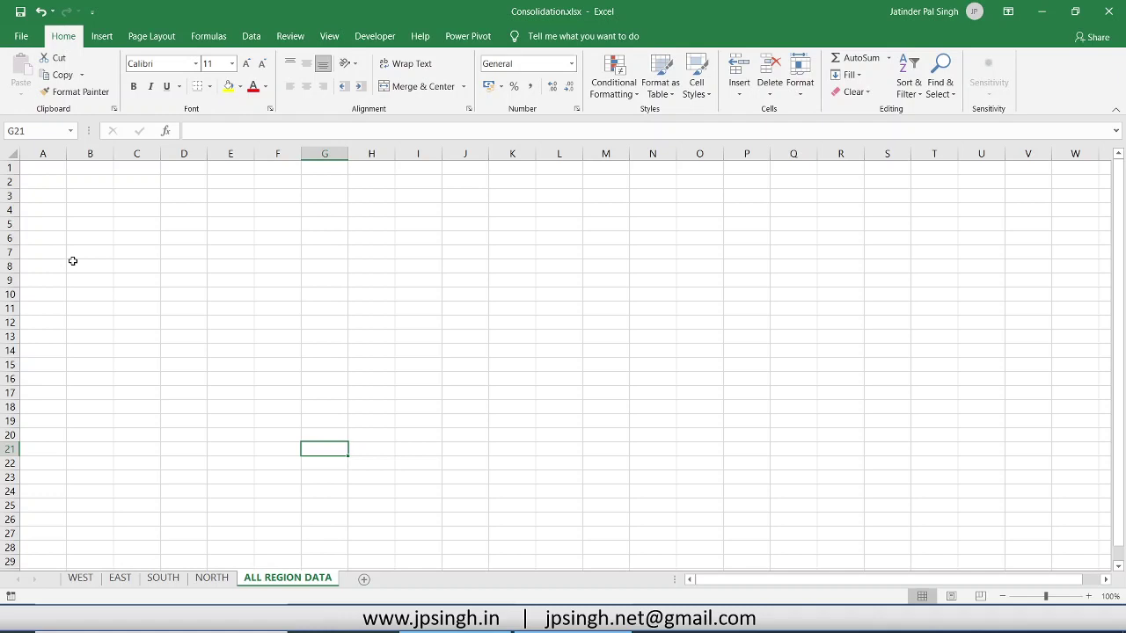
click(40, 167)
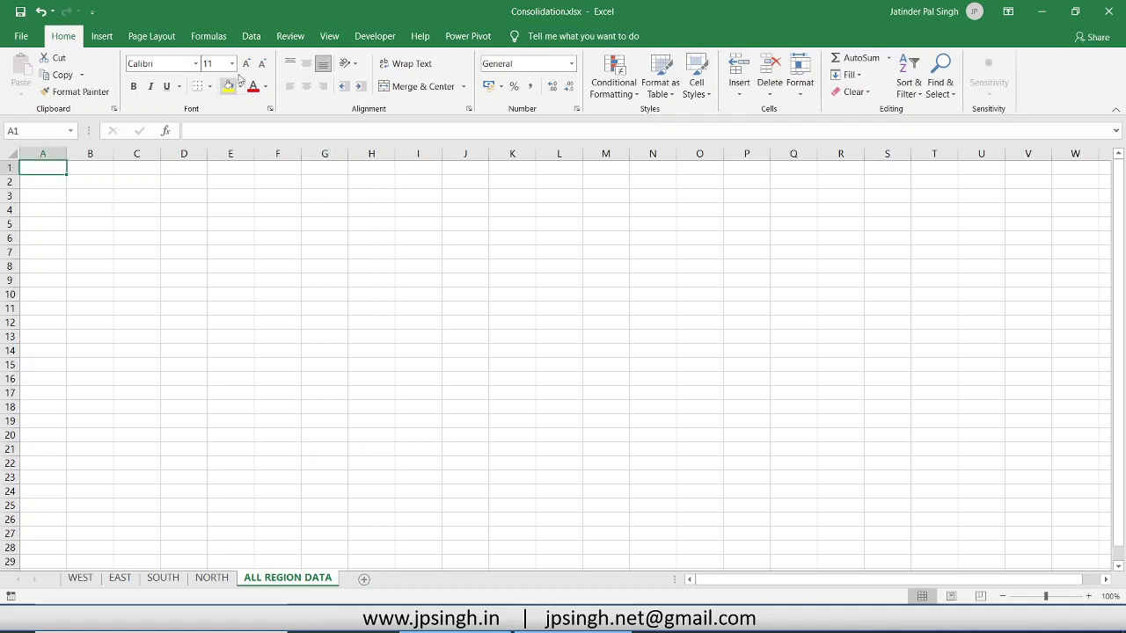
click(250, 36)
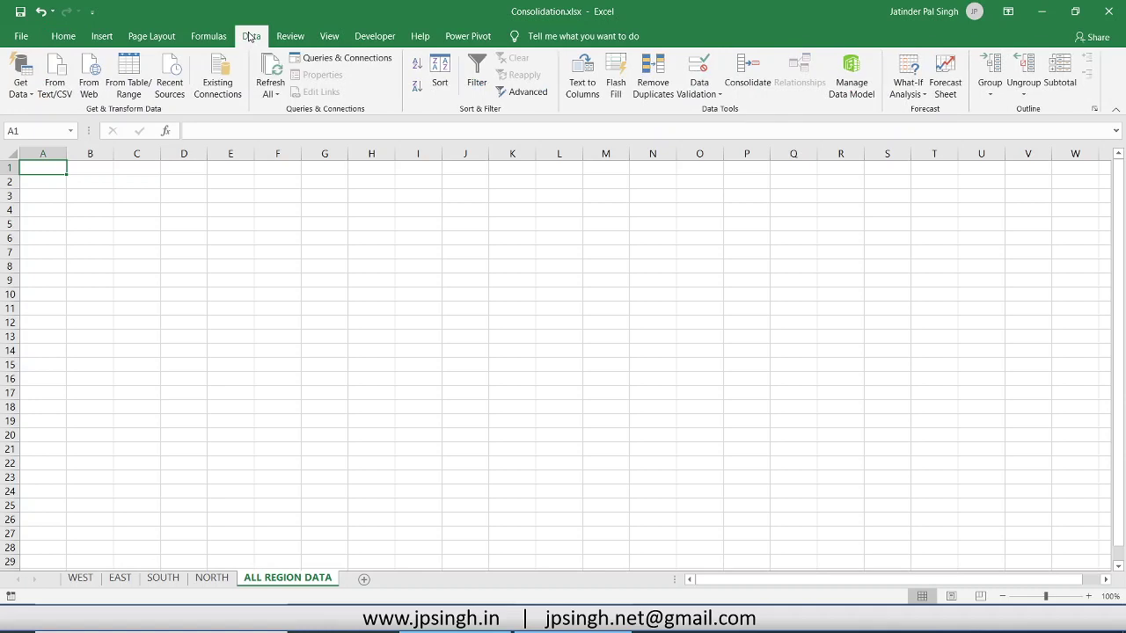
click(752, 79)
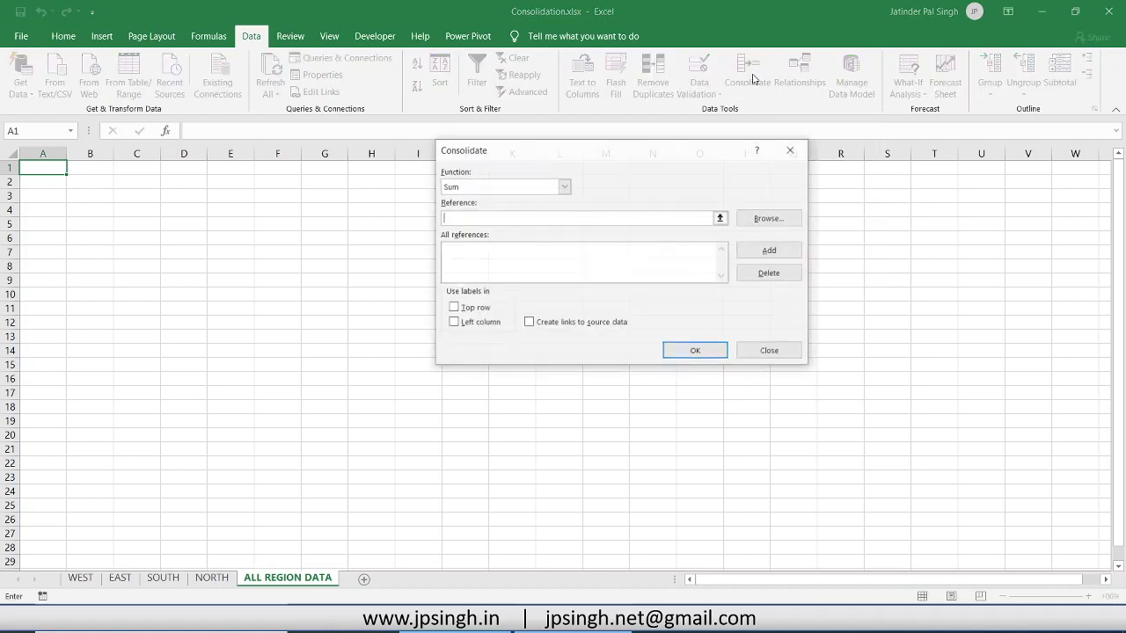
drag(610, 158, 519, 160)
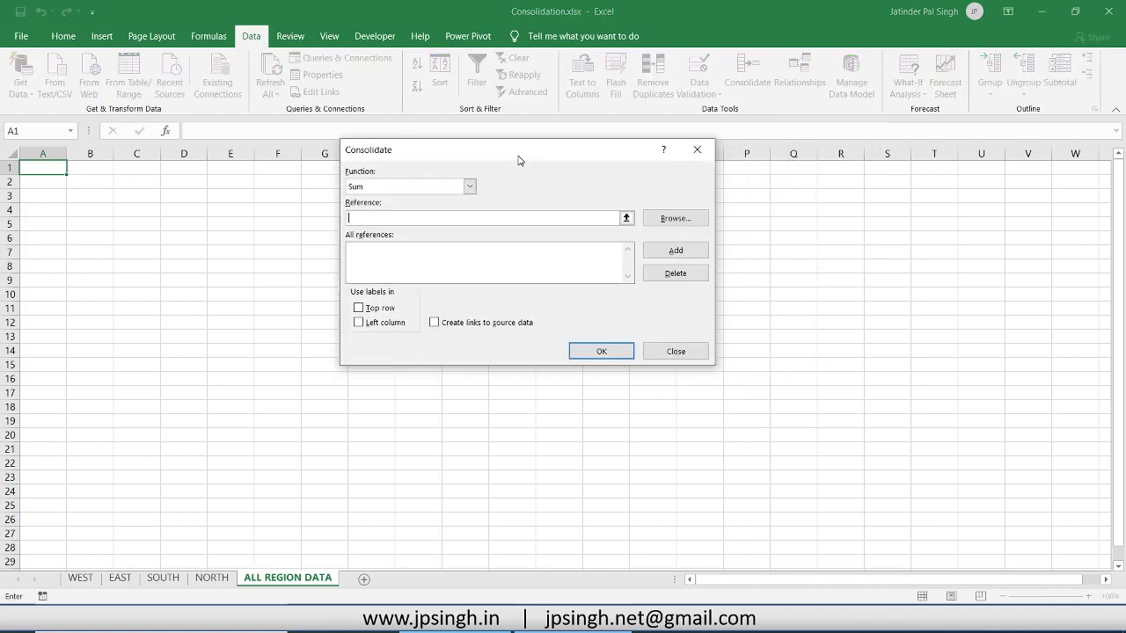
click(469, 187)
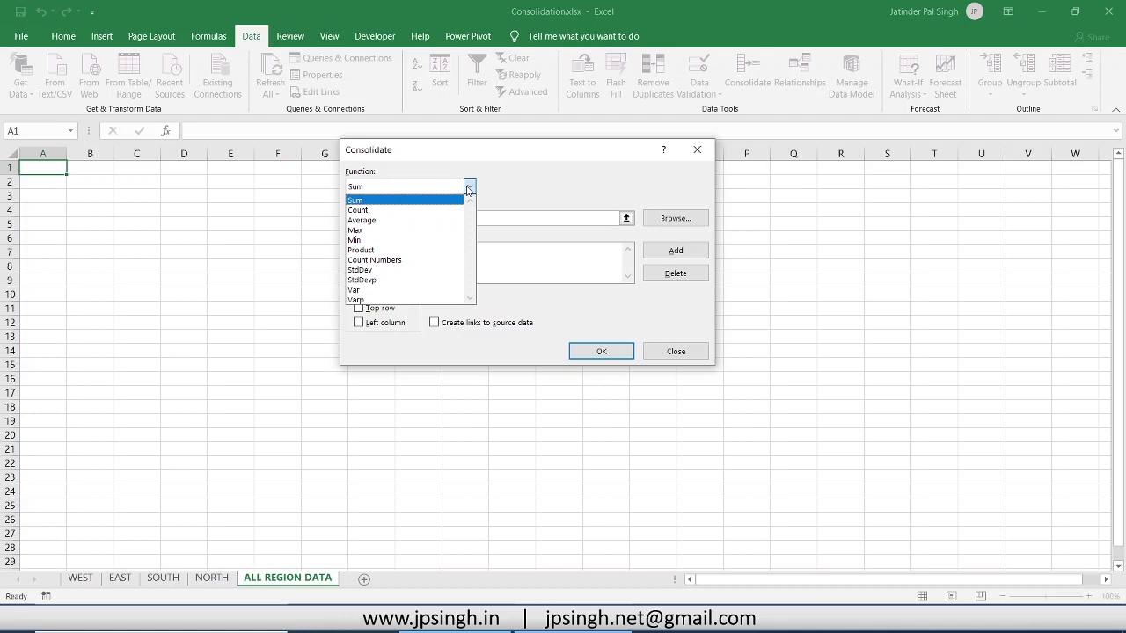
click(469, 187)
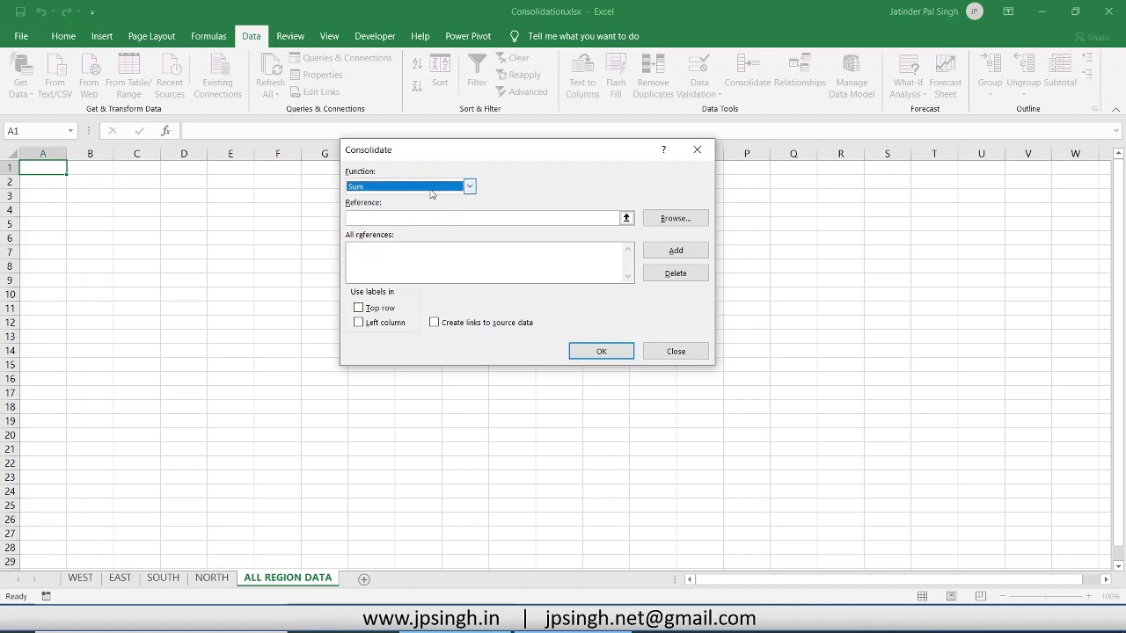
- Add WEST!$A$1:$M$16 and EAST!$A$1:$M$11 to the consolidation references
click(383, 221)
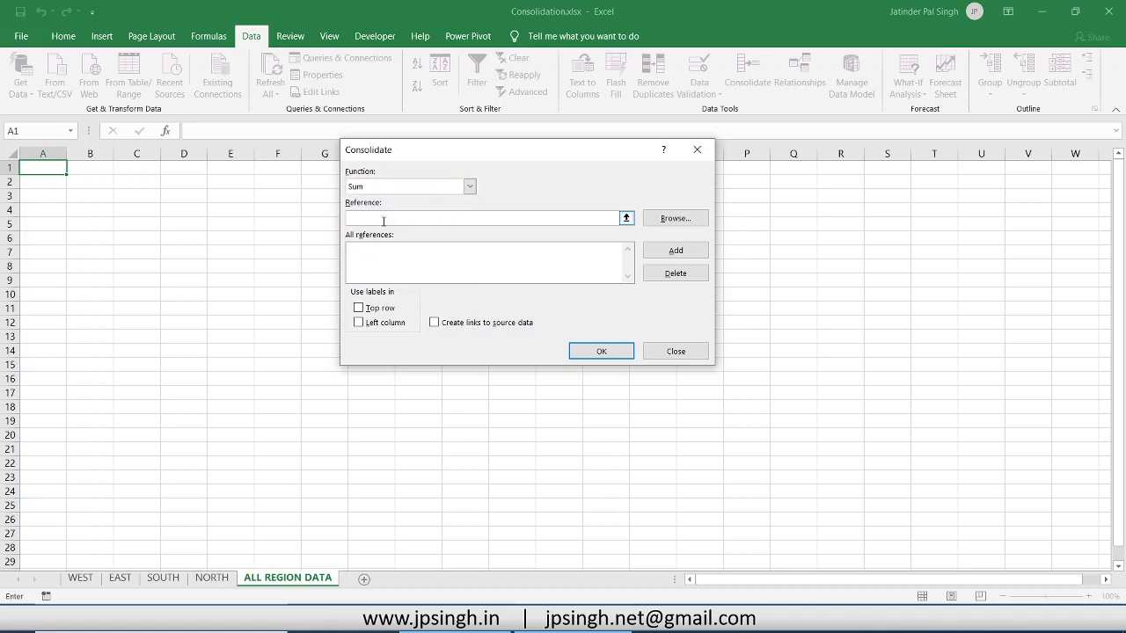
click(80, 578)
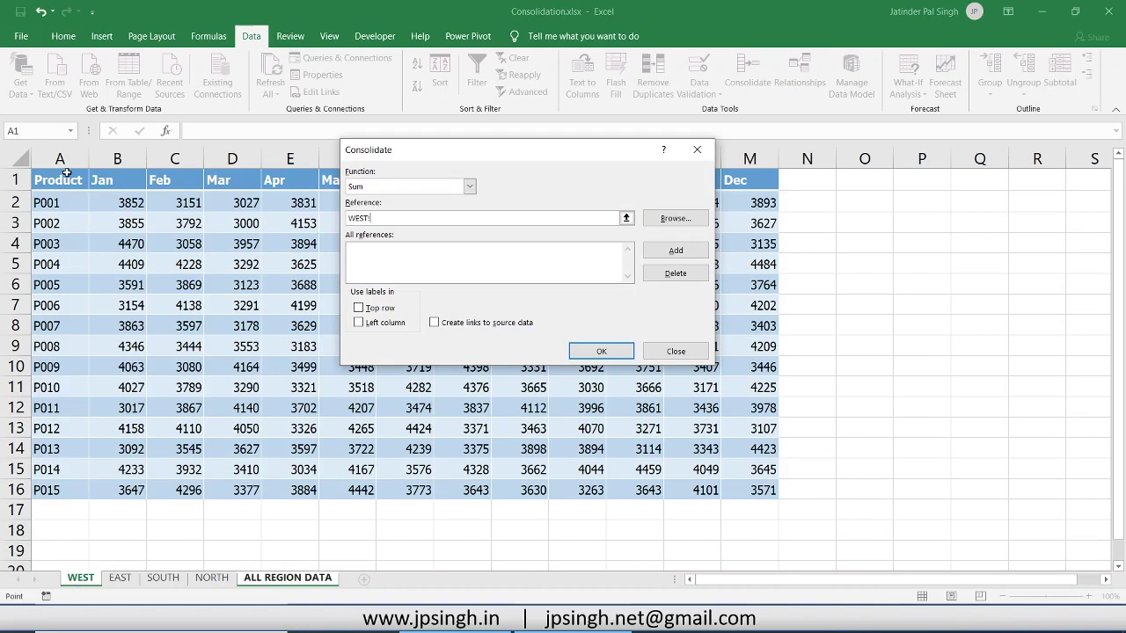
drag(65, 175, 778, 498)
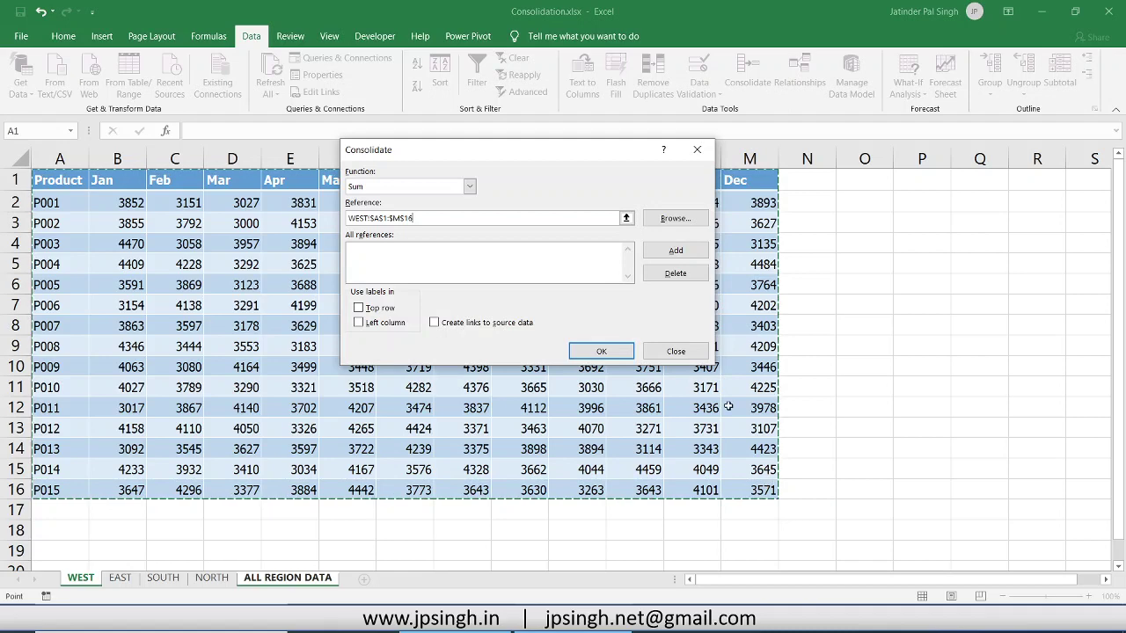
click(676, 251)
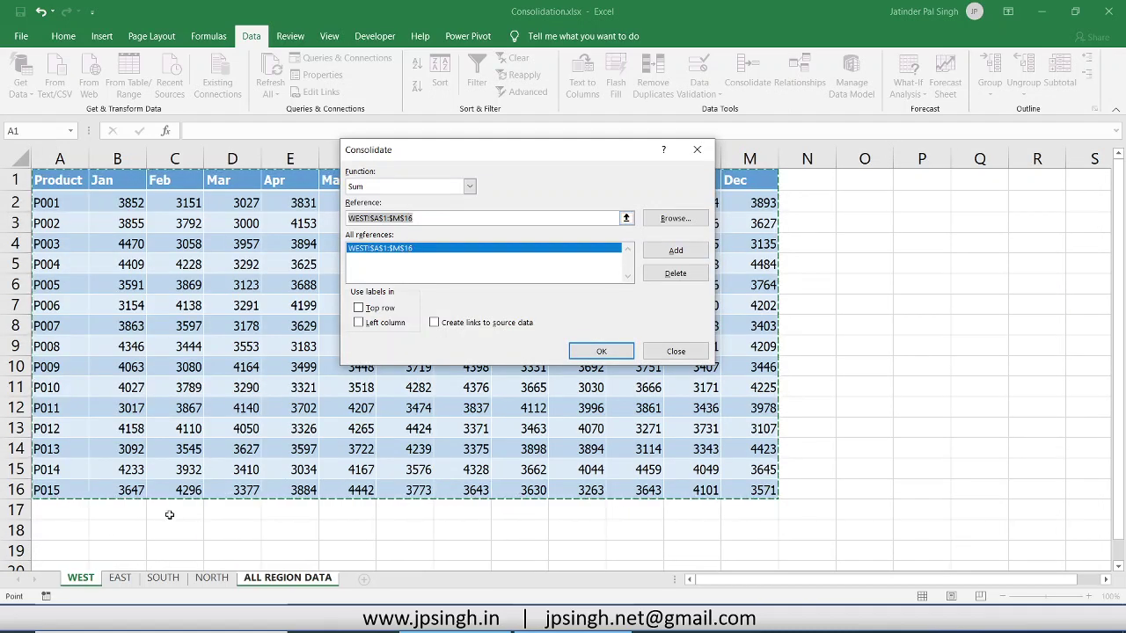
click(121, 579)
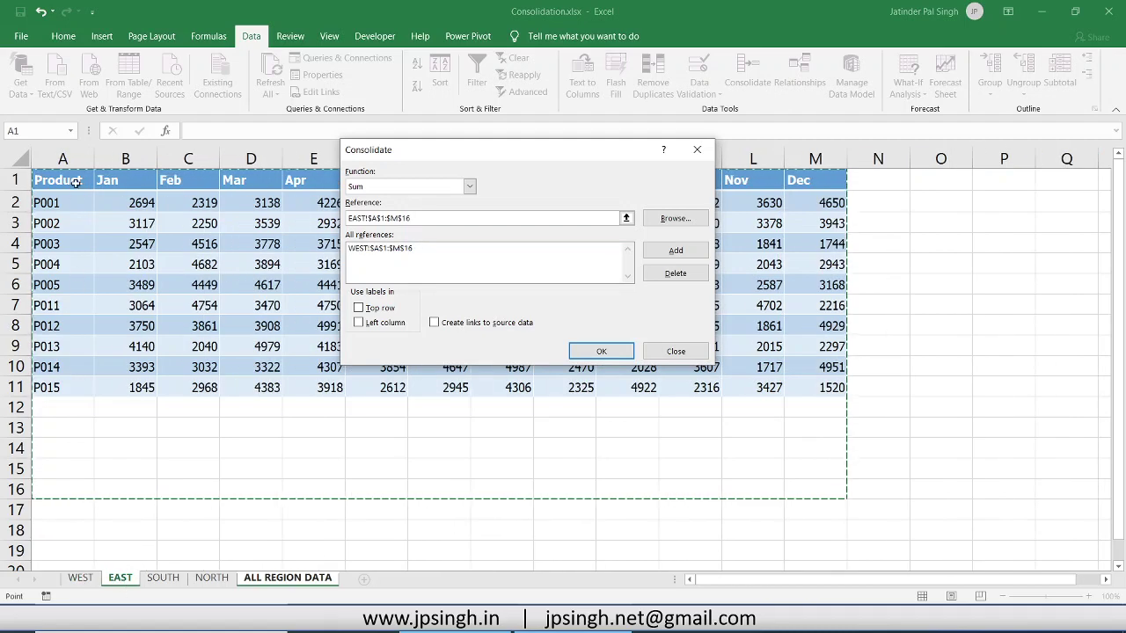
drag(49, 180, 843, 387)
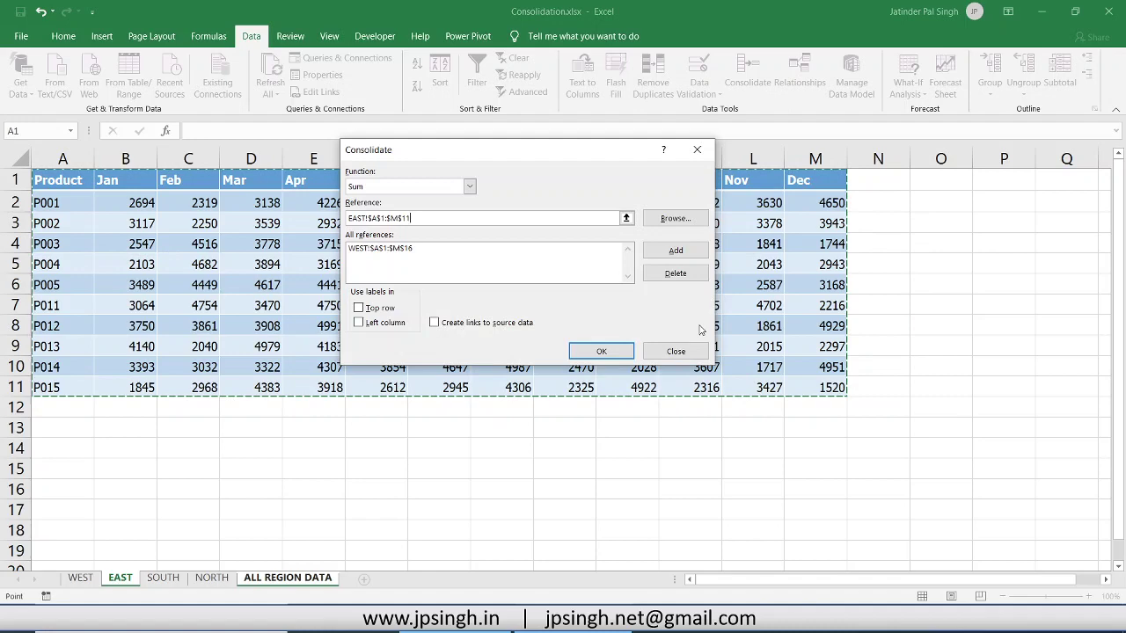
click(676, 251)
- Add SOUTH!$A$1:$M$14 and NORTH!$A$1:$J$15 to the consolidation references
click(165, 577)
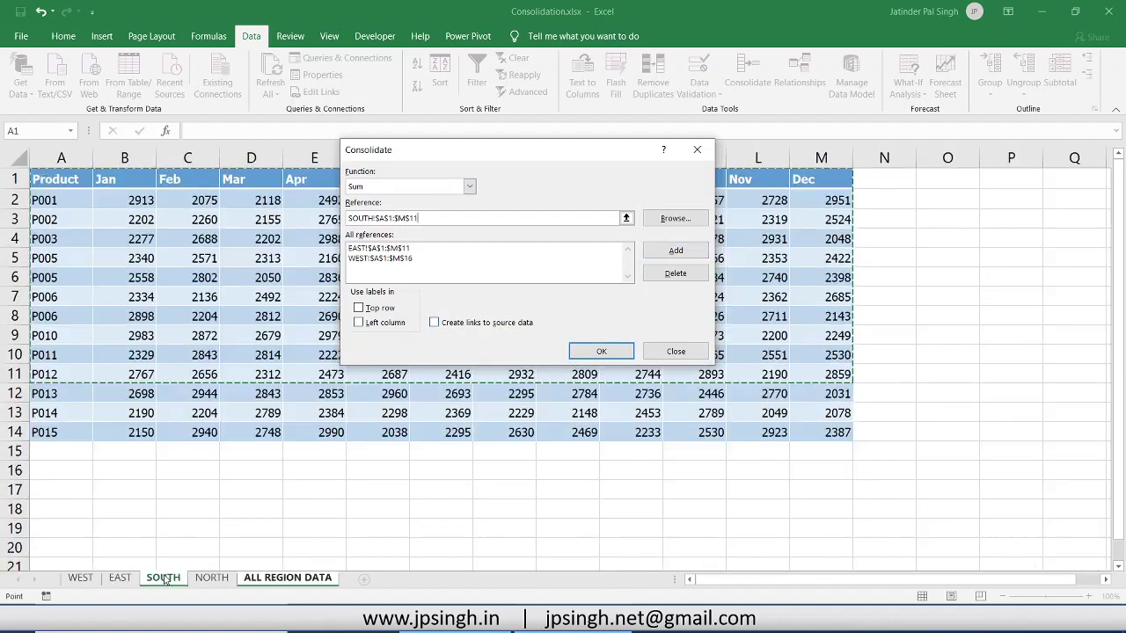
drag(53, 180, 822, 435)
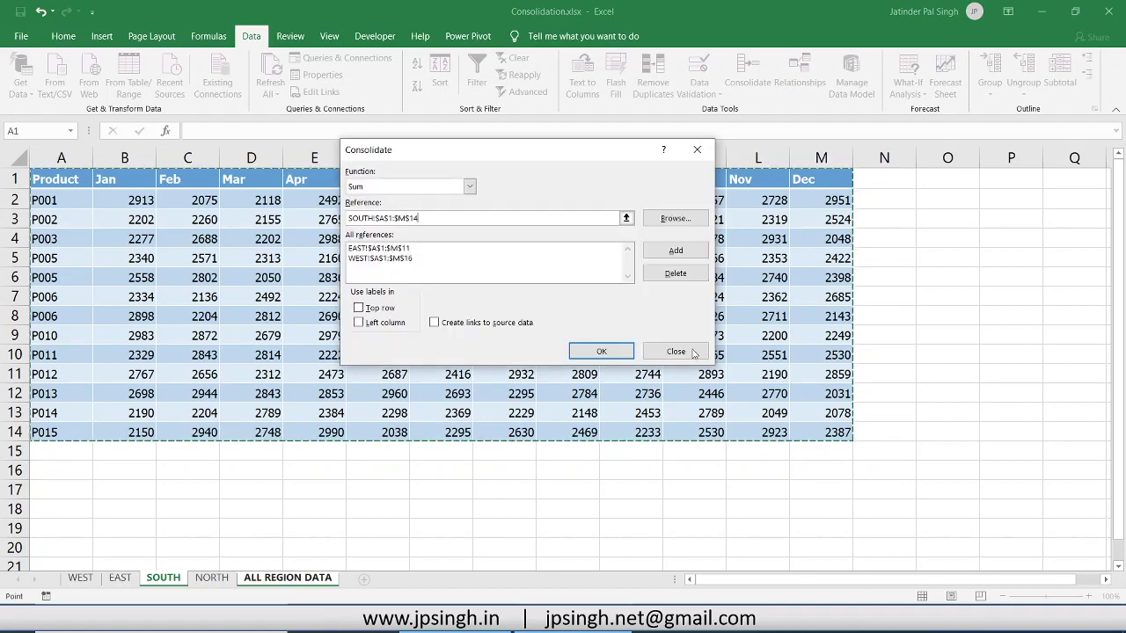
click(676, 251)
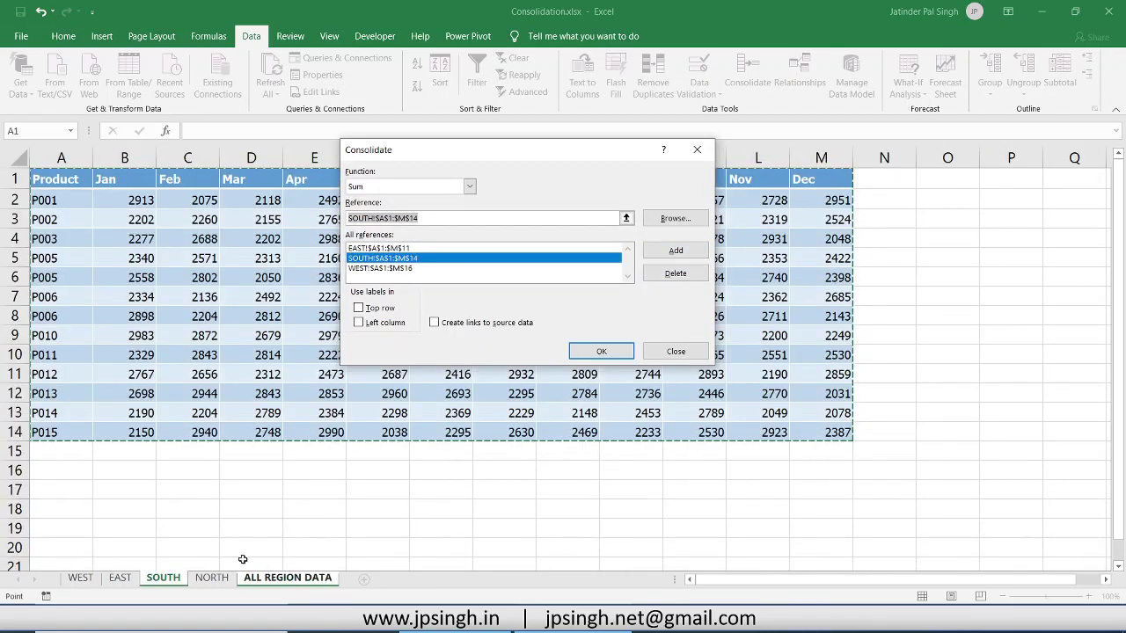
click(212, 577)
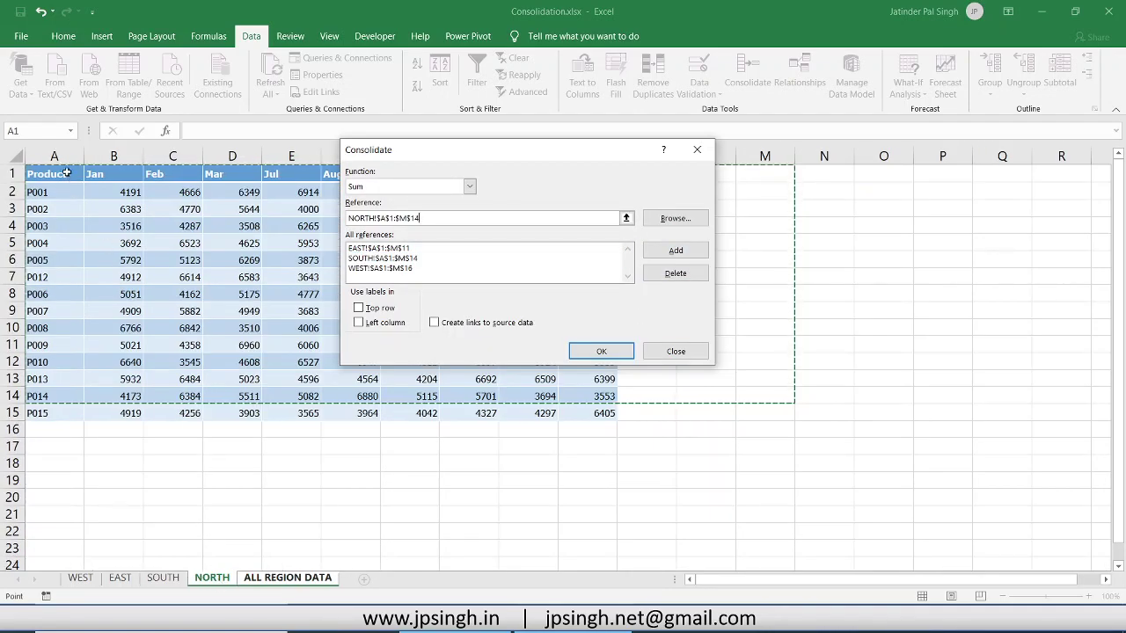
drag(48, 174, 582, 405)
click(657, 253)
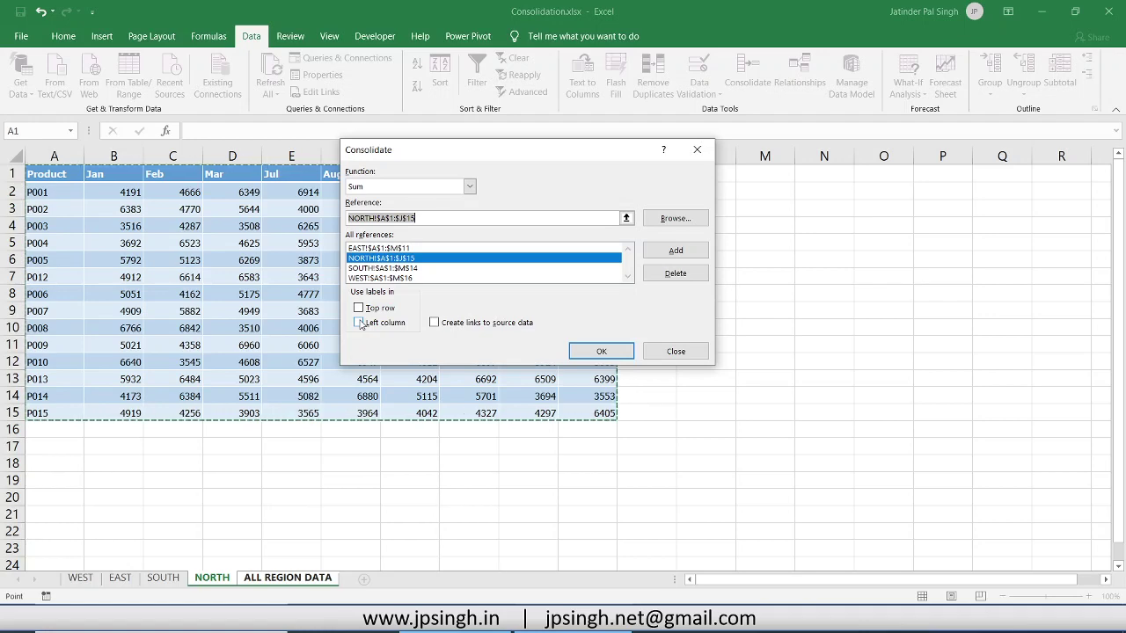
- Use both the top row and left column as labels and run the consolidation onto the ALL REGION DATA sheet
click(359, 323)
click(359, 309)
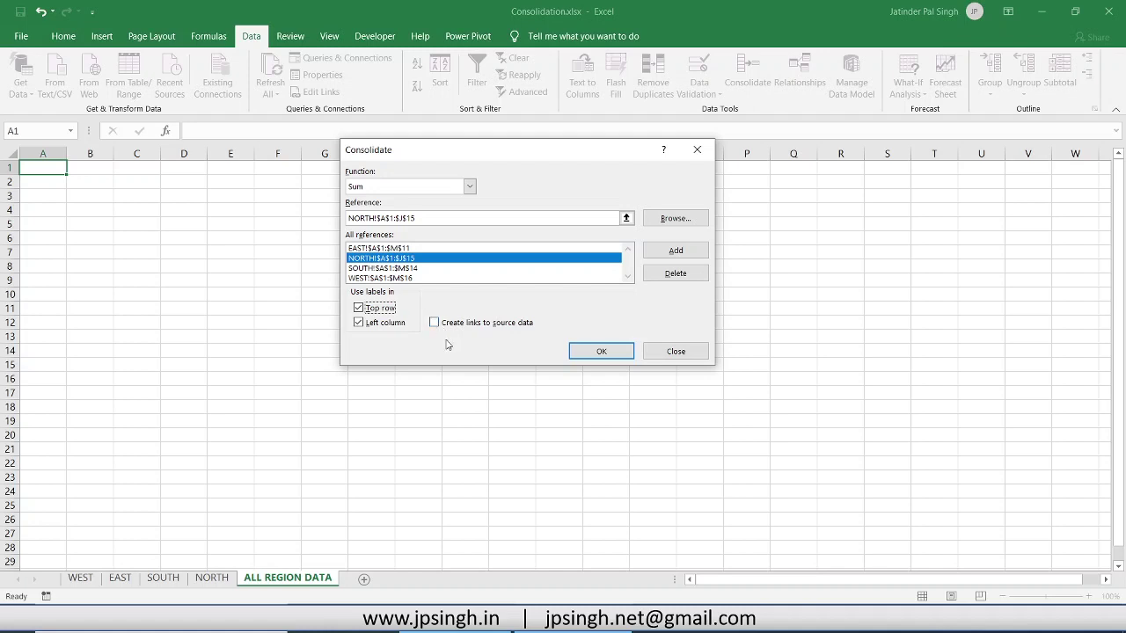
click(598, 352)
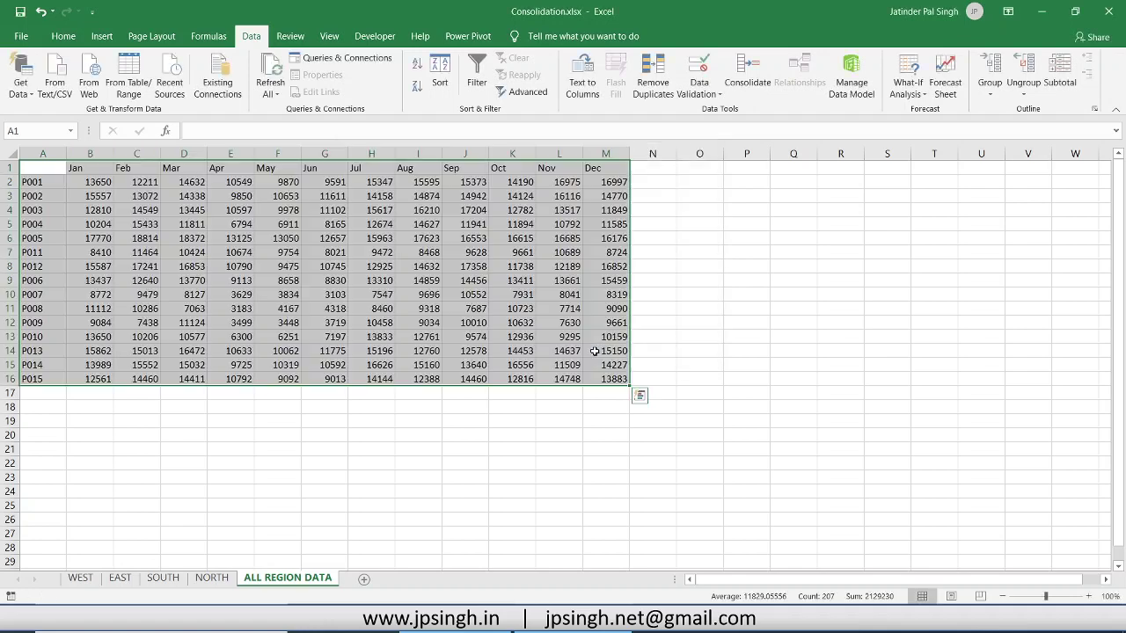
click(249, 429)
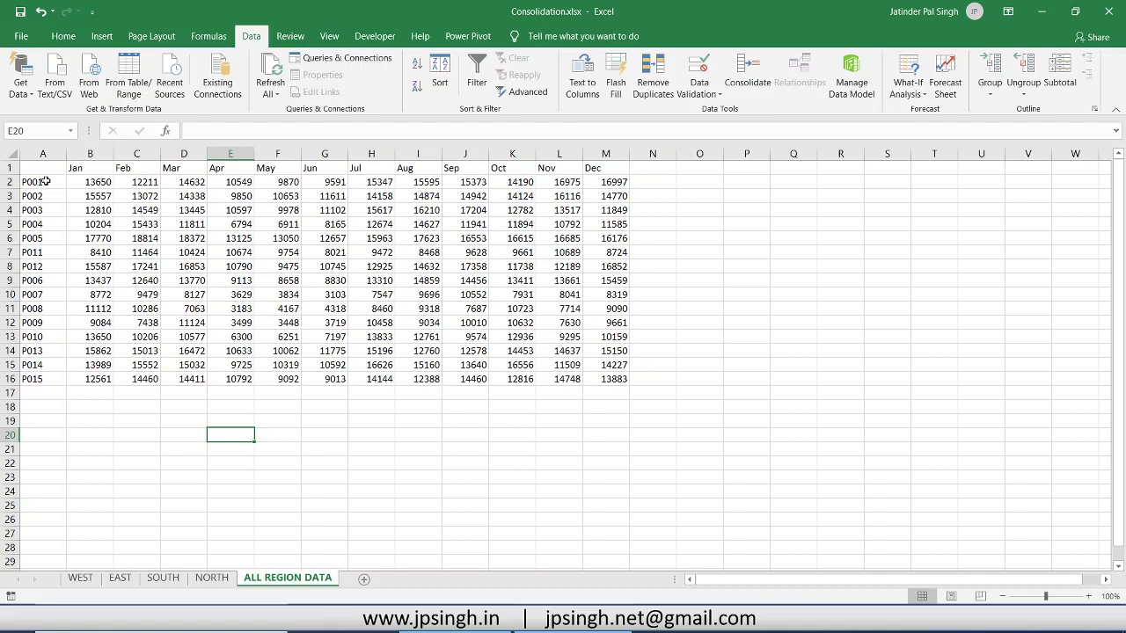
- Sort the consolidated rows A2:M16 in ascending order of product code, leaving the month headings out of the sort
drag(47, 181, 604, 374)
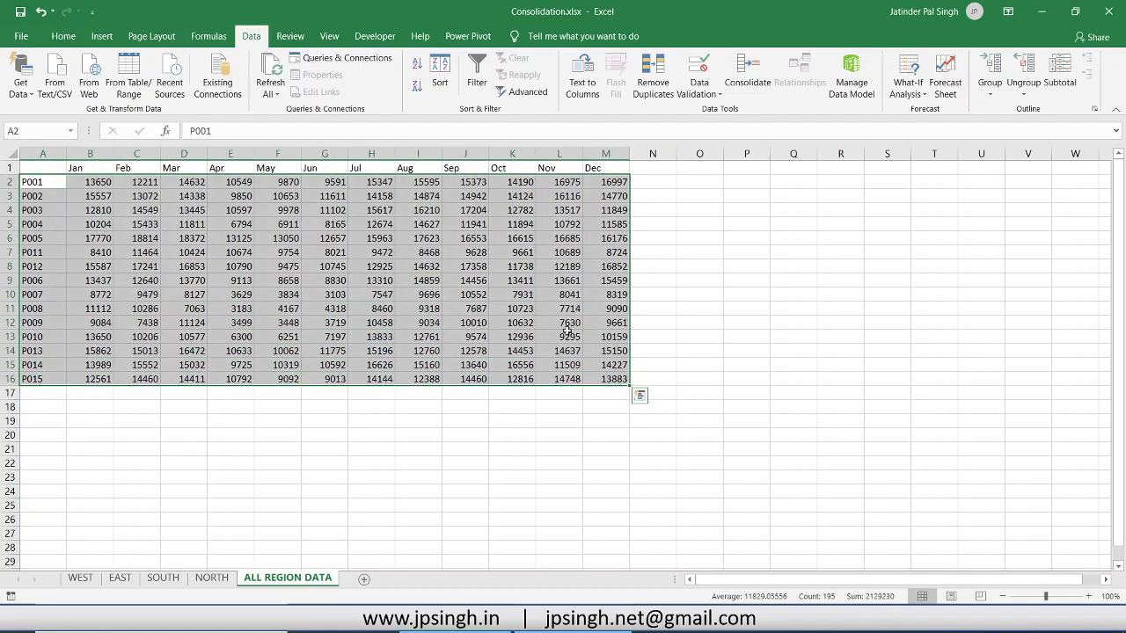
click(418, 68)
click(140, 252)
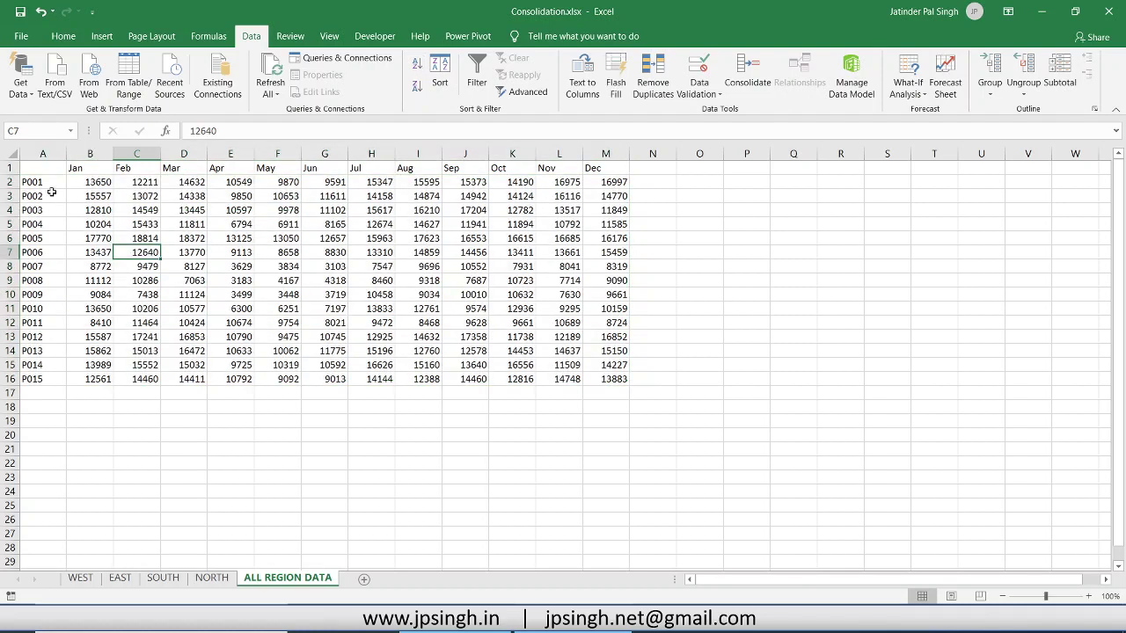
drag(50, 183, 53, 380)
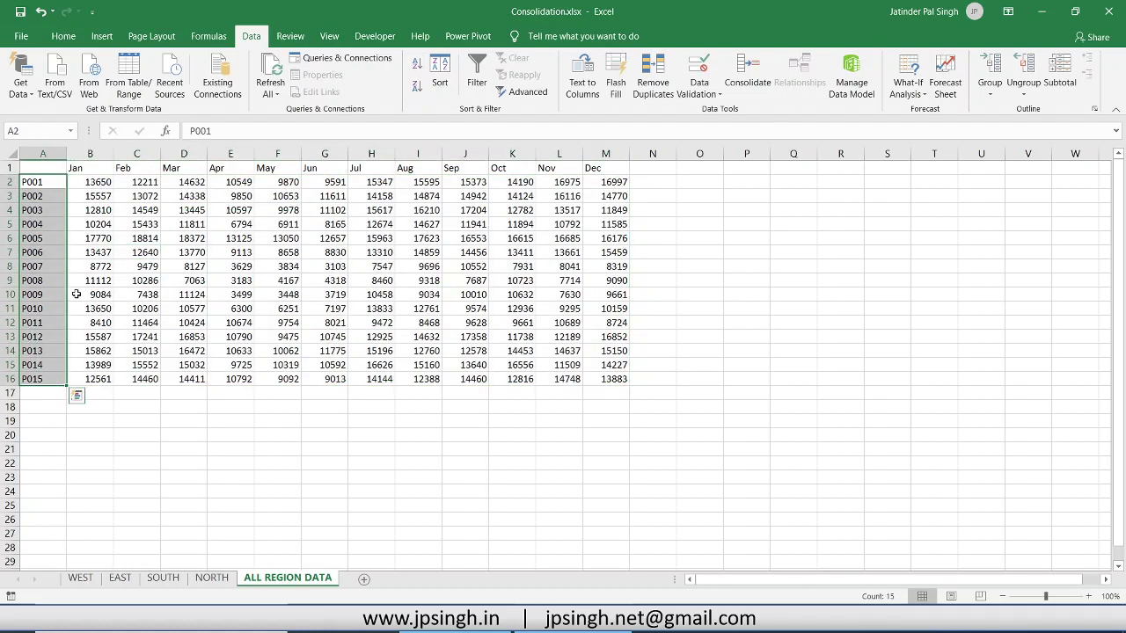
drag(91, 184, 606, 377)
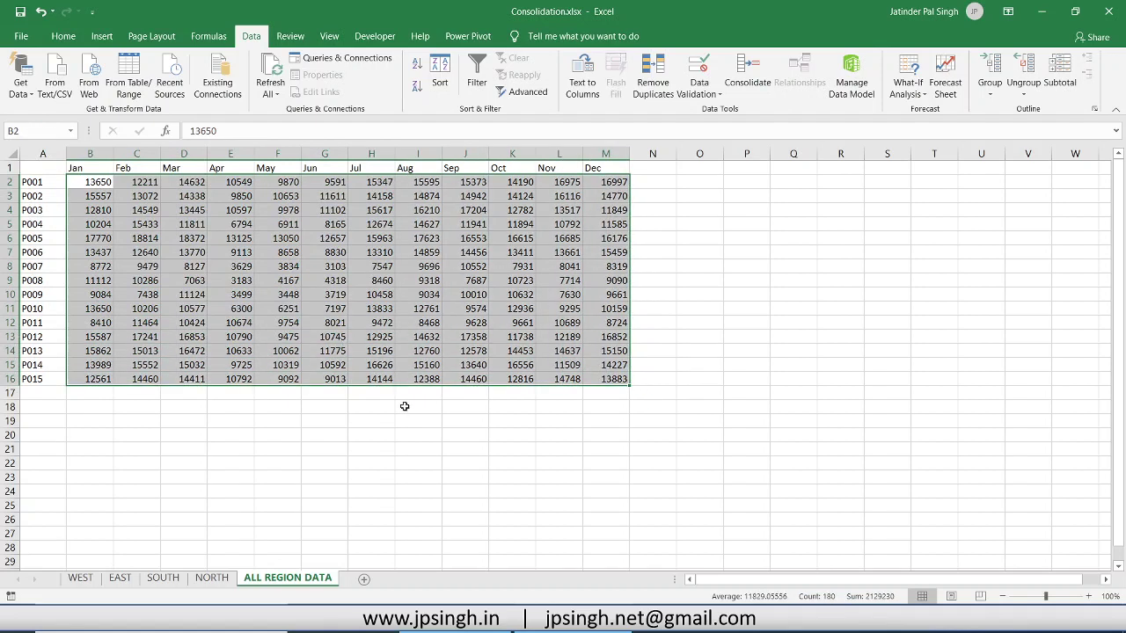
click(374, 405)
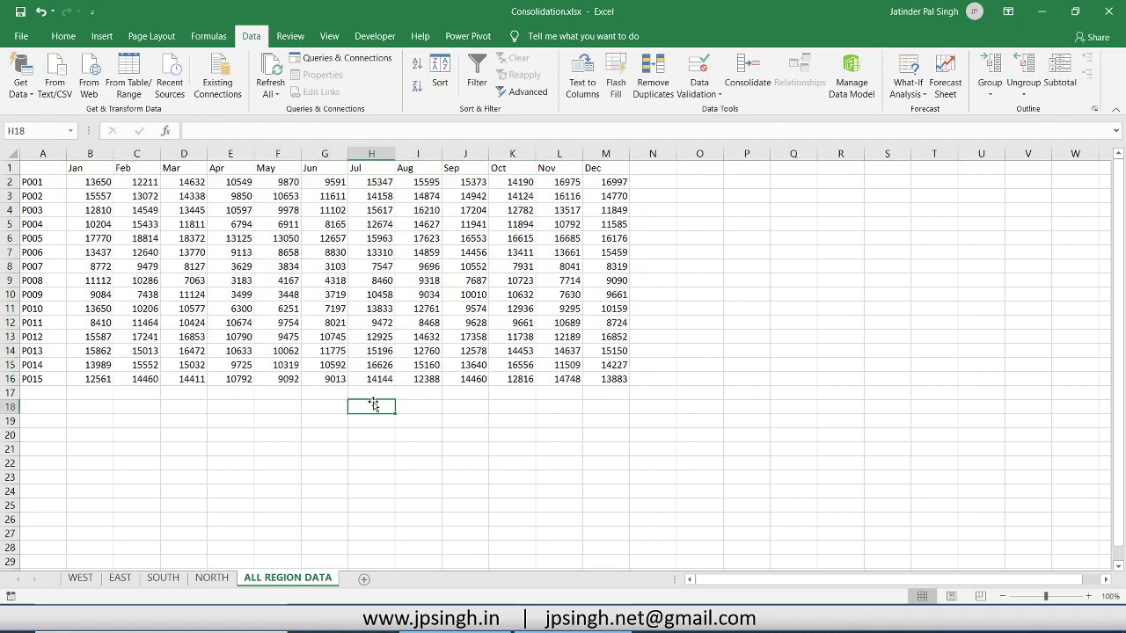